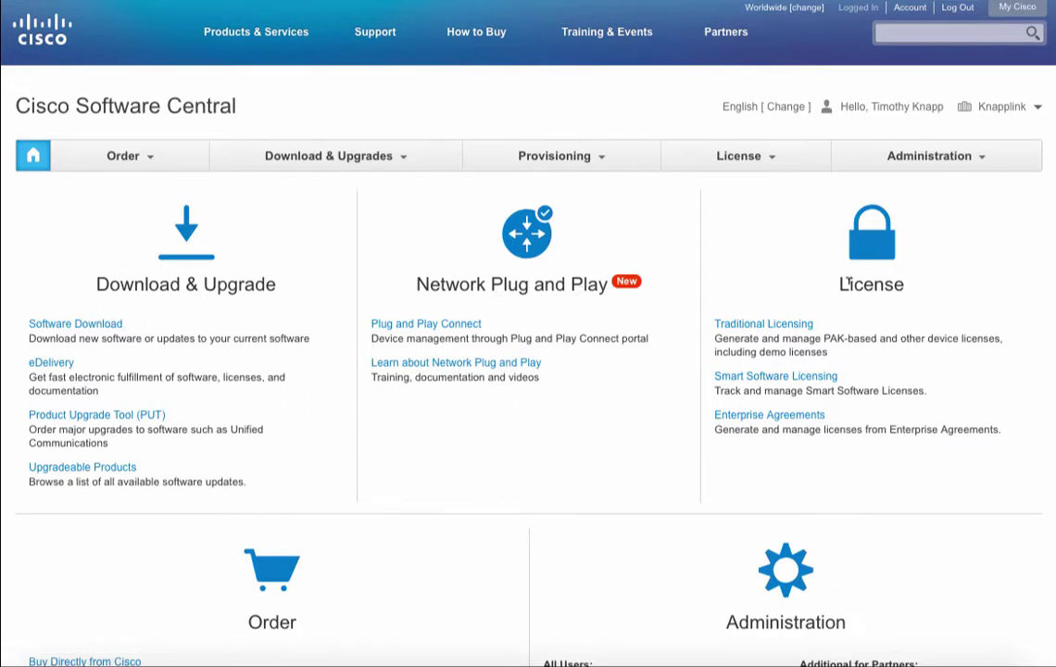
Go to Manage Smart Account under Administration to reach the empty User Groups page
{"action": "scroll", "coordinate": [849, 284], "scroll_direction": "down", "scroll_amount": 3}
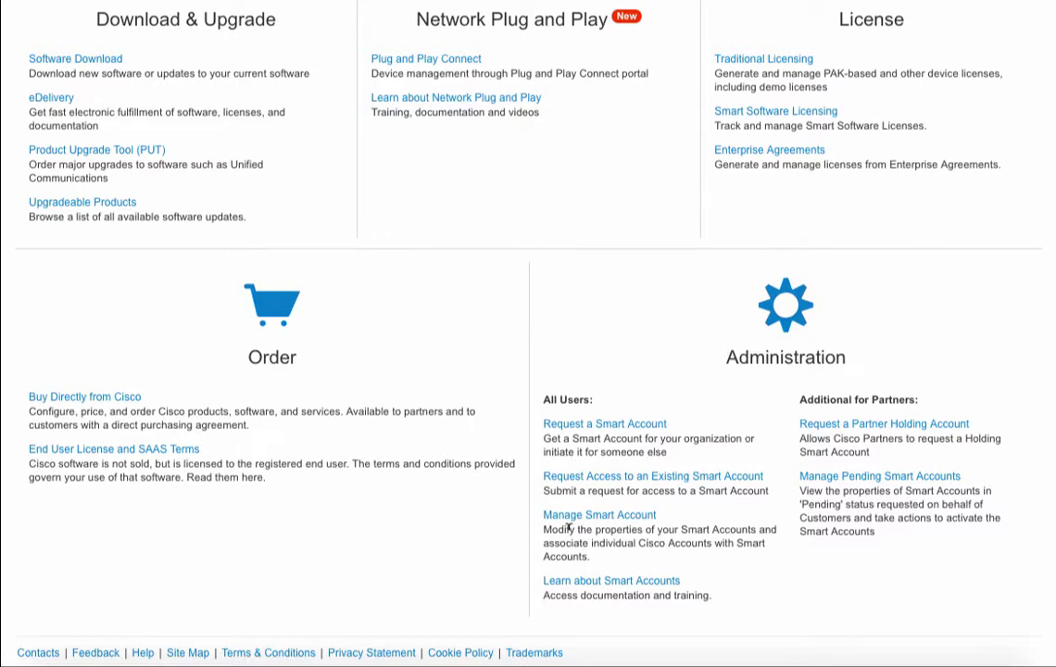
{"action": "left_click", "coordinate": [635, 523]}
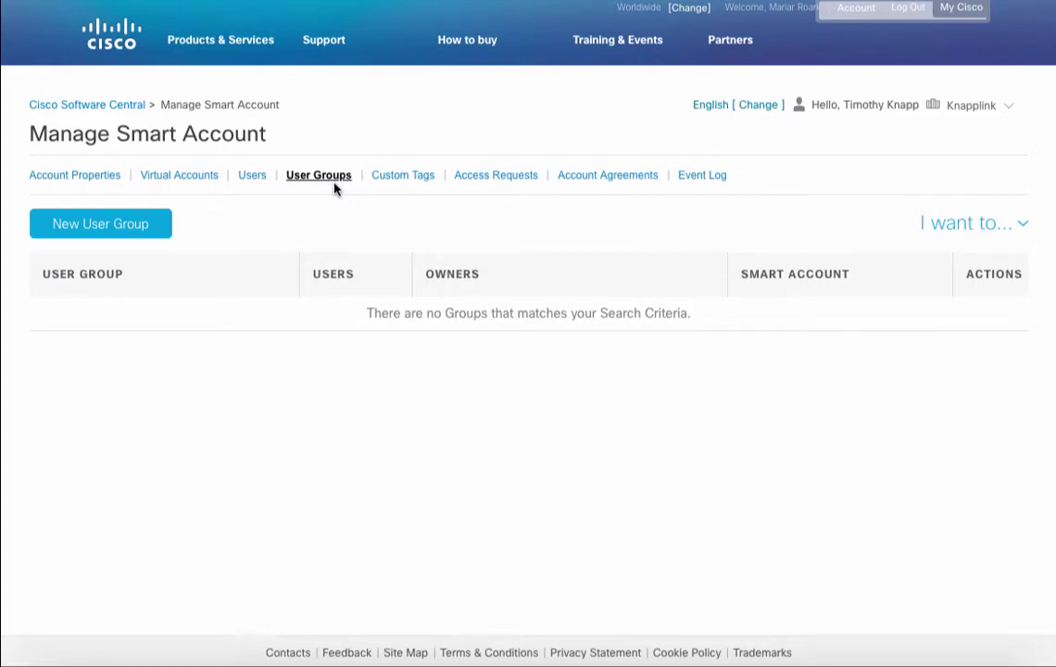
Start a new user group from the User Groups tab
{"action": "left_click", "coordinate": [130, 236]}
Name the group 'Access for Big University', describe it as 'This is for our administrators', and create it
{"action": "left_click", "coordinate": [112, 338]}
{"action": "type", "text": "Acces"}
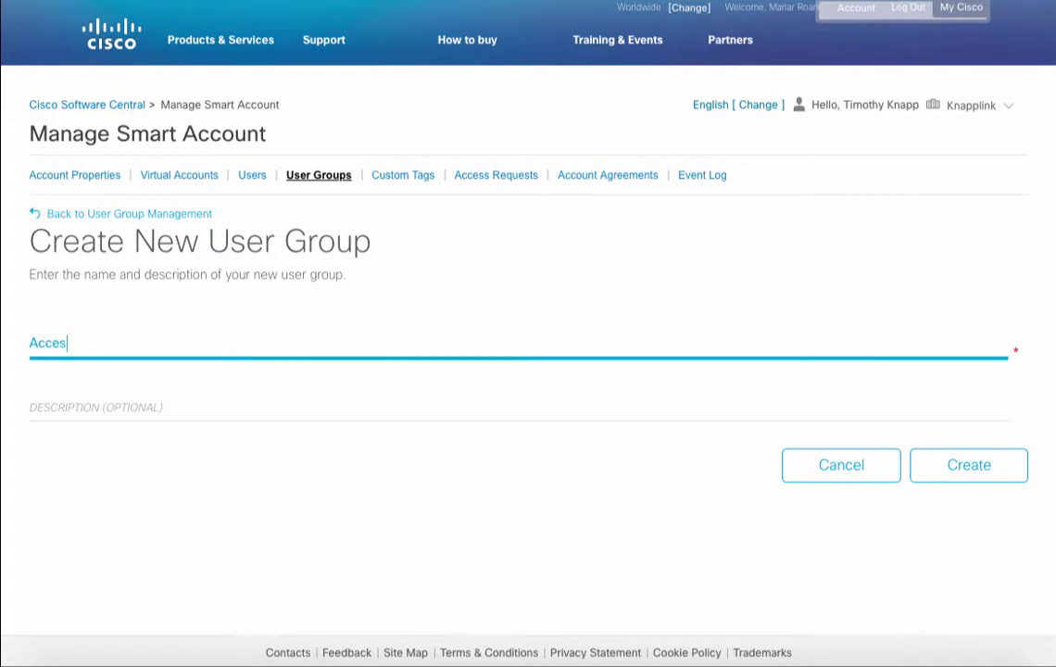
{"action": "type", "text": "s for Big University"}
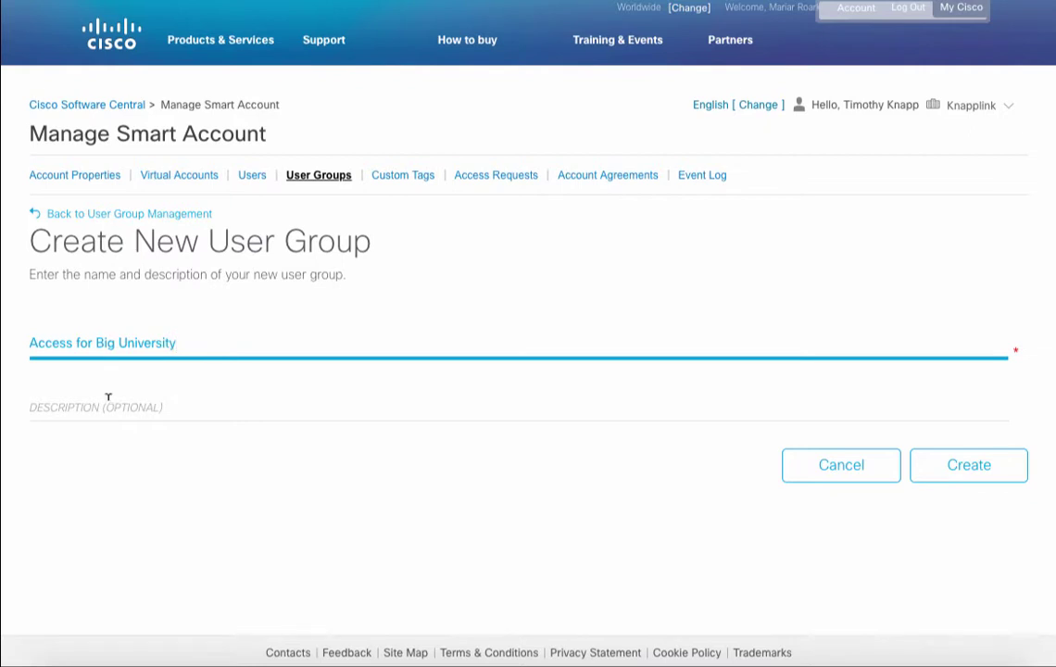
{"action": "left_click", "coordinate": [107, 397]}
{"action": "type", "text": "This is for our administrators"}
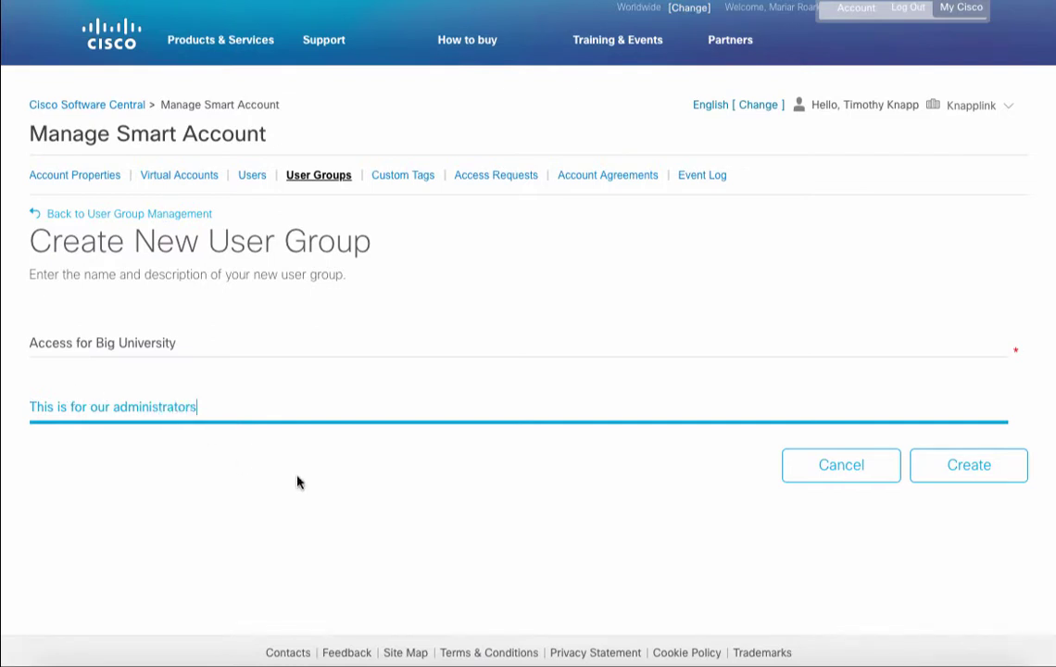
{"action": "left_click", "coordinate": [944, 478]}
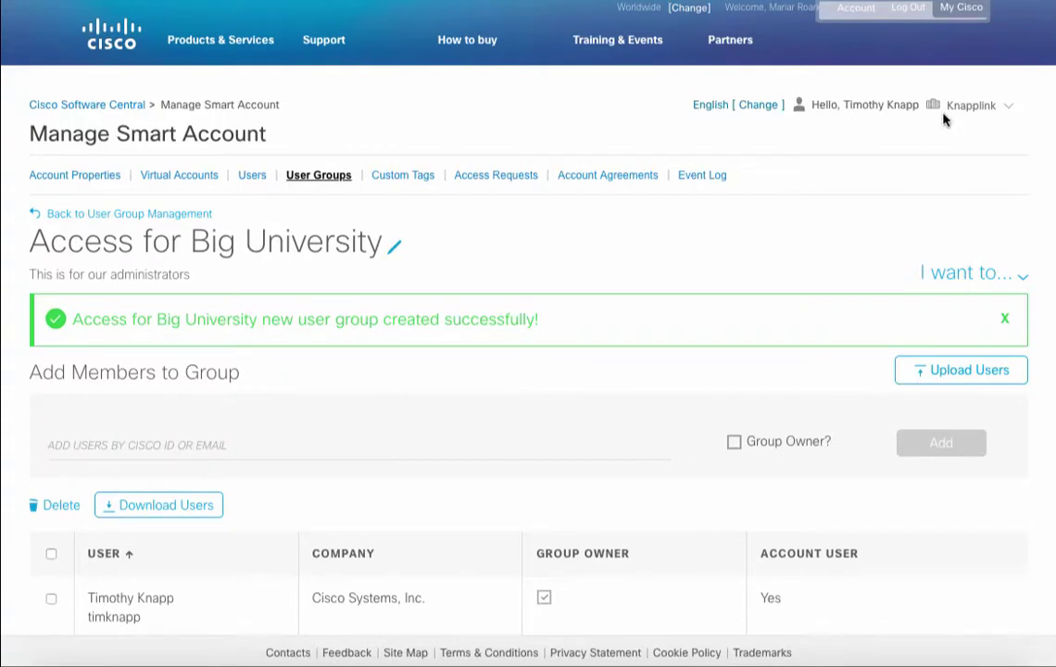
Start a Request Access to External Smart Accounts for the Access for Big University group
{"action": "left_click", "coordinate": [164, 225]}
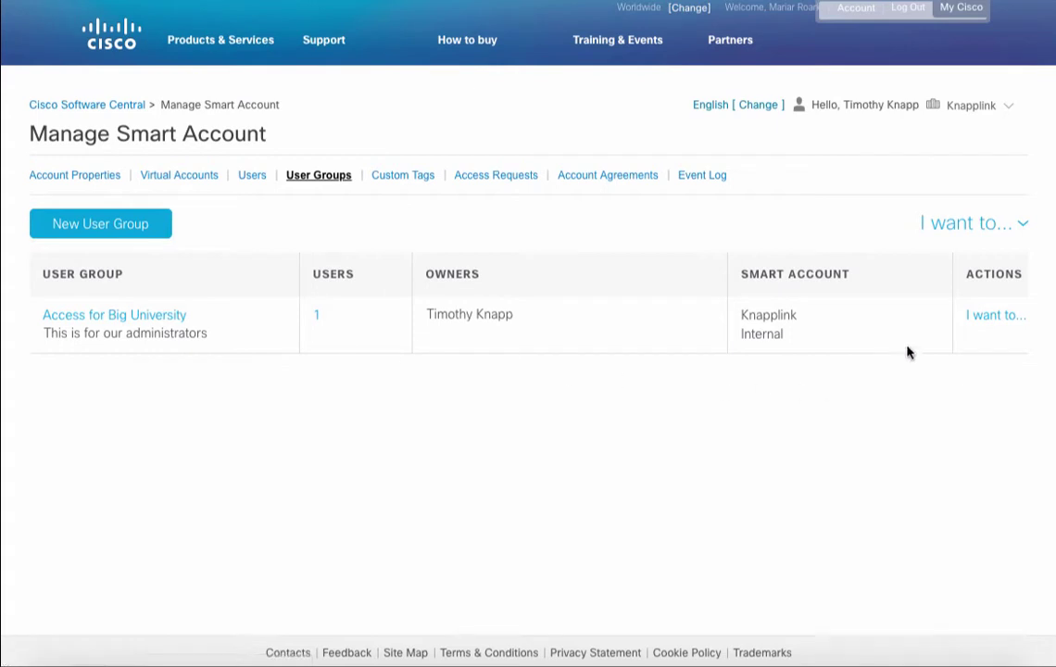
{"action": "left_click", "coordinate": [983, 317]}
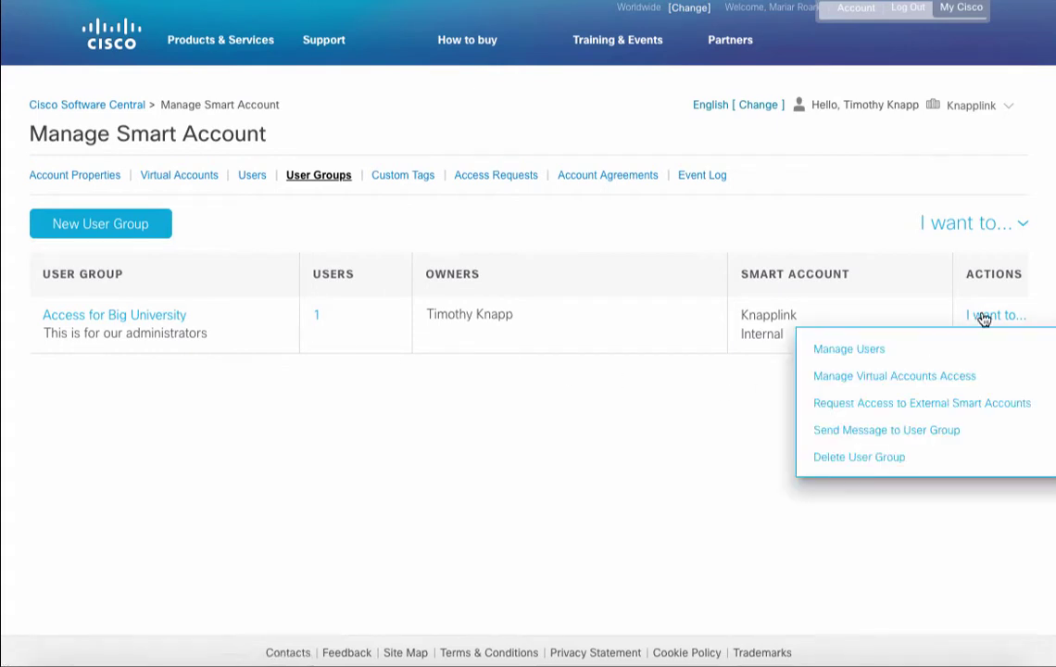
{"action": "left_click", "coordinate": [977, 411]}
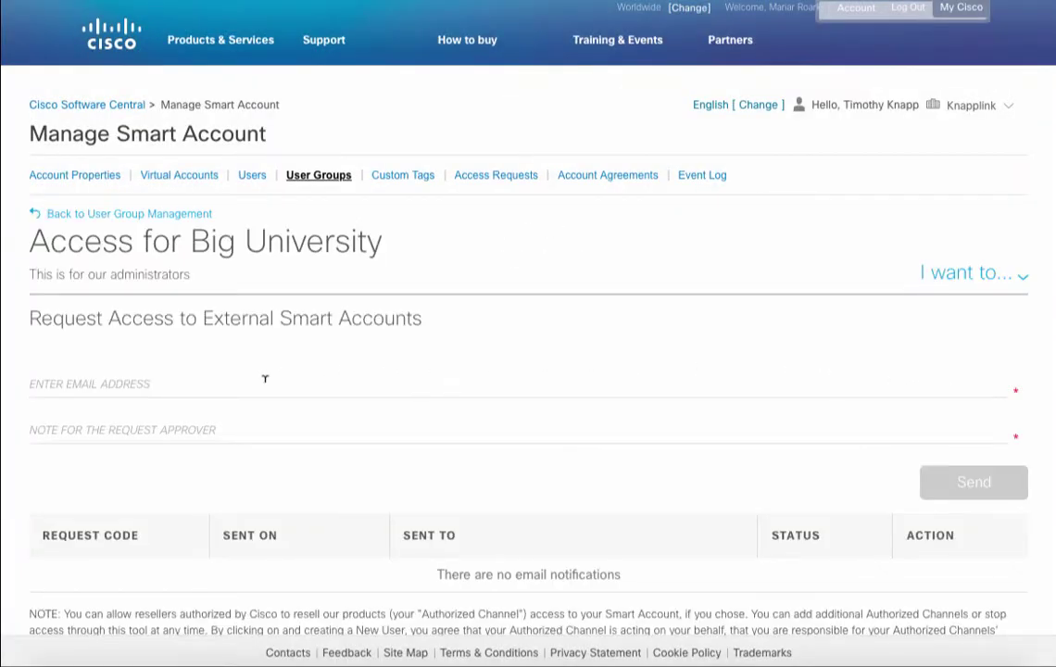
Enter the approver's e-mail address and the note 'This is for our administration access for Big University'
{"action": "left_click", "coordinate": [263, 379]}
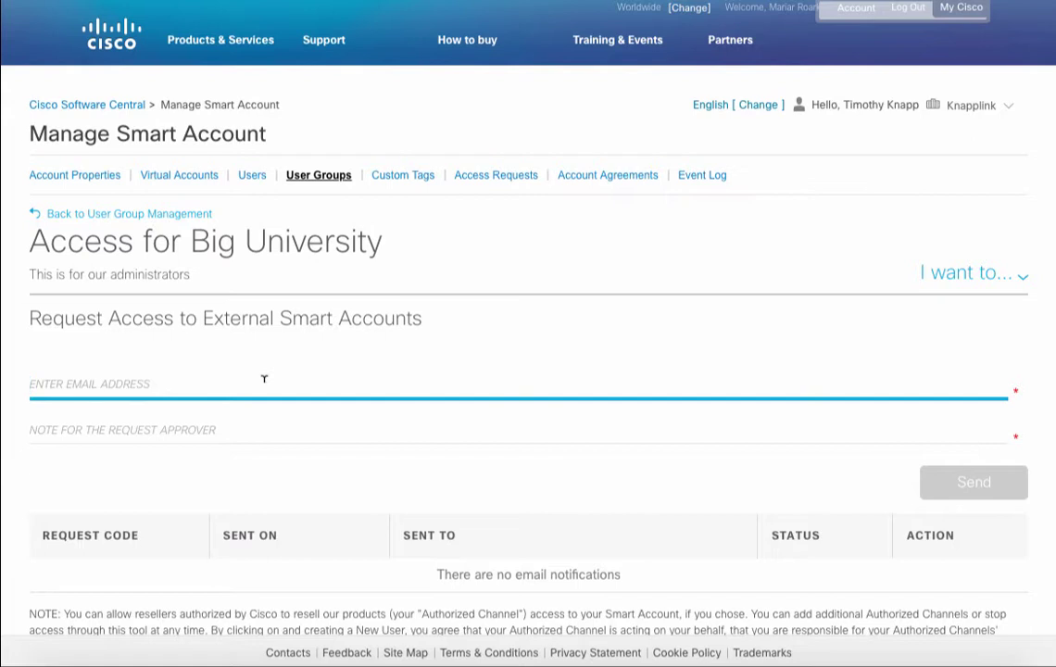
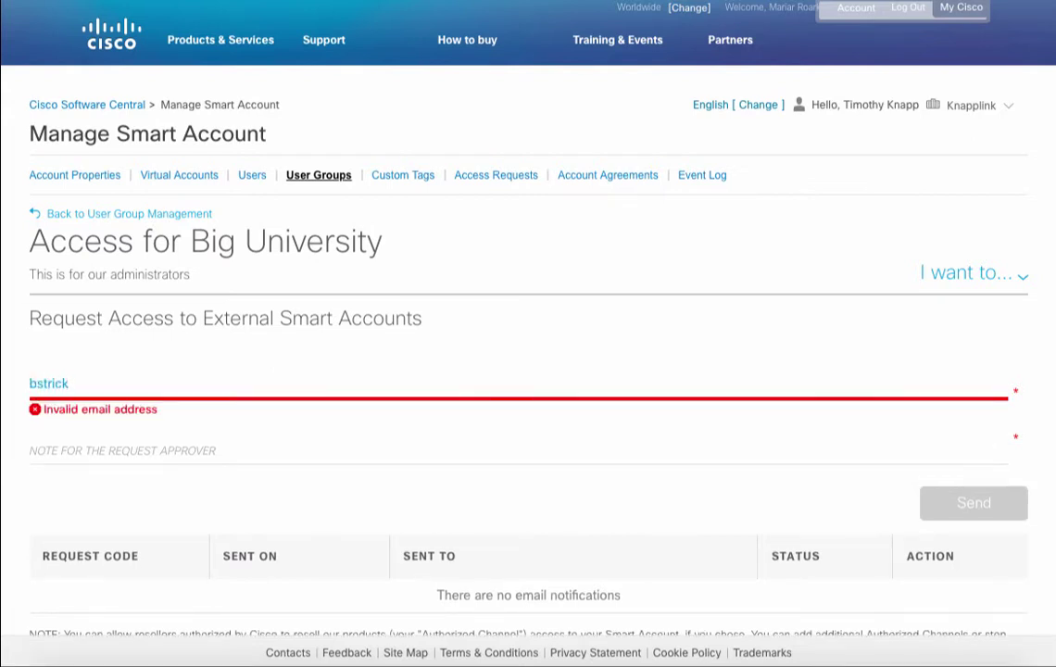
{"action": "key", "text": "Tab"}
{"action": "type", "text": "This is fo"}
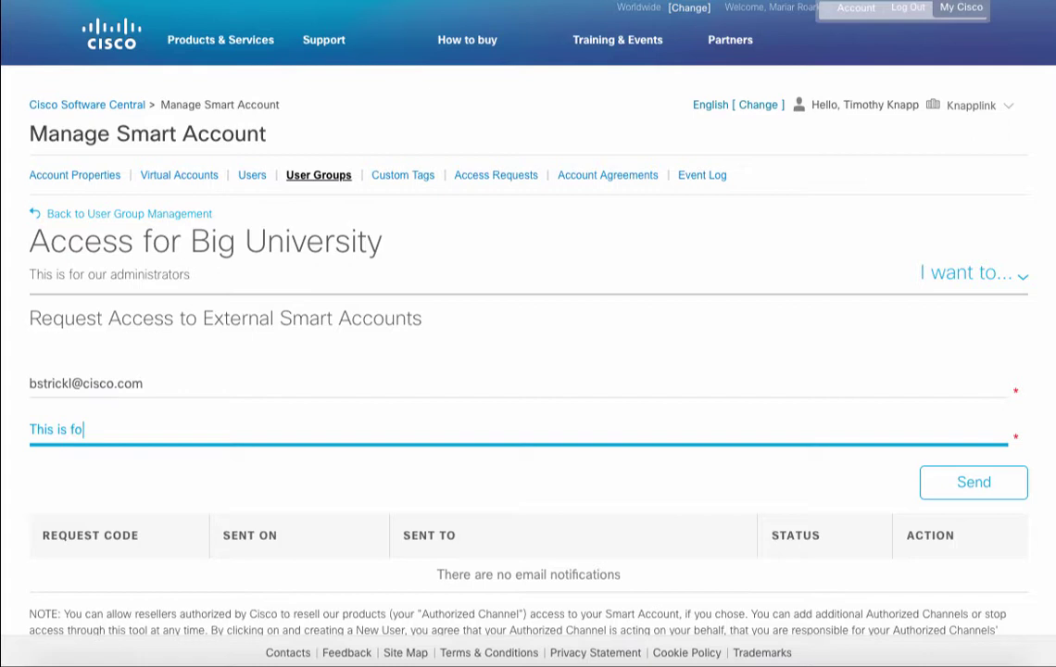
{"action": "type", "text": "r our admo"}
{"action": "key", "text": "BackSpace"}
{"action": "type", "text": "inistration access "}
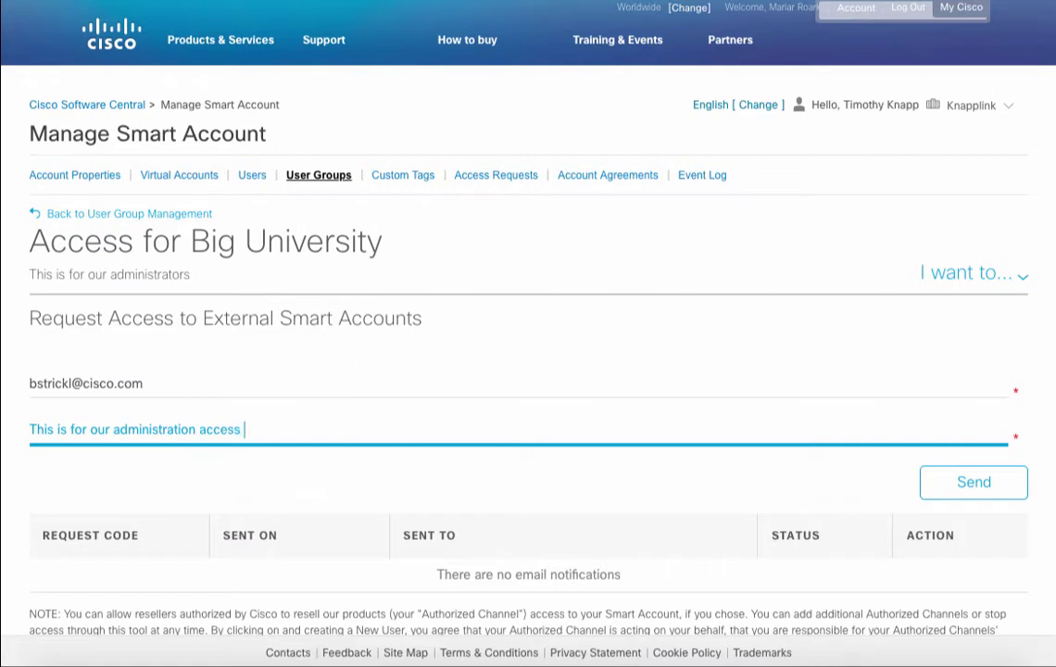
{"action": "type", "text": "for Big University"}
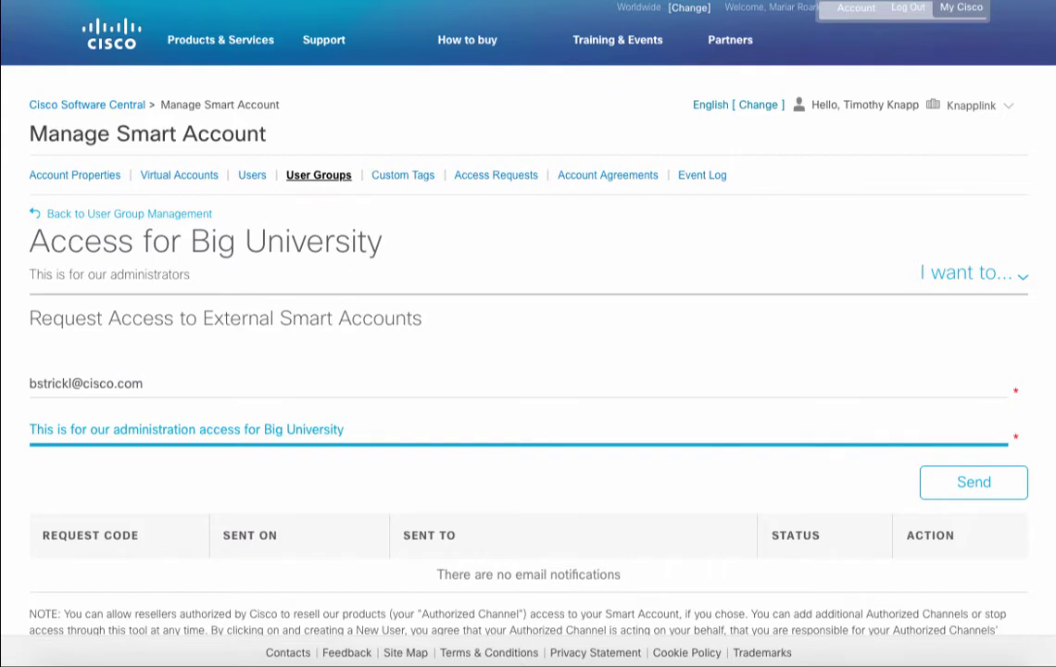
Send the external access request, copy the pending request code, and close back to User Groups
{"action": "left_click", "coordinate": [940, 490]}
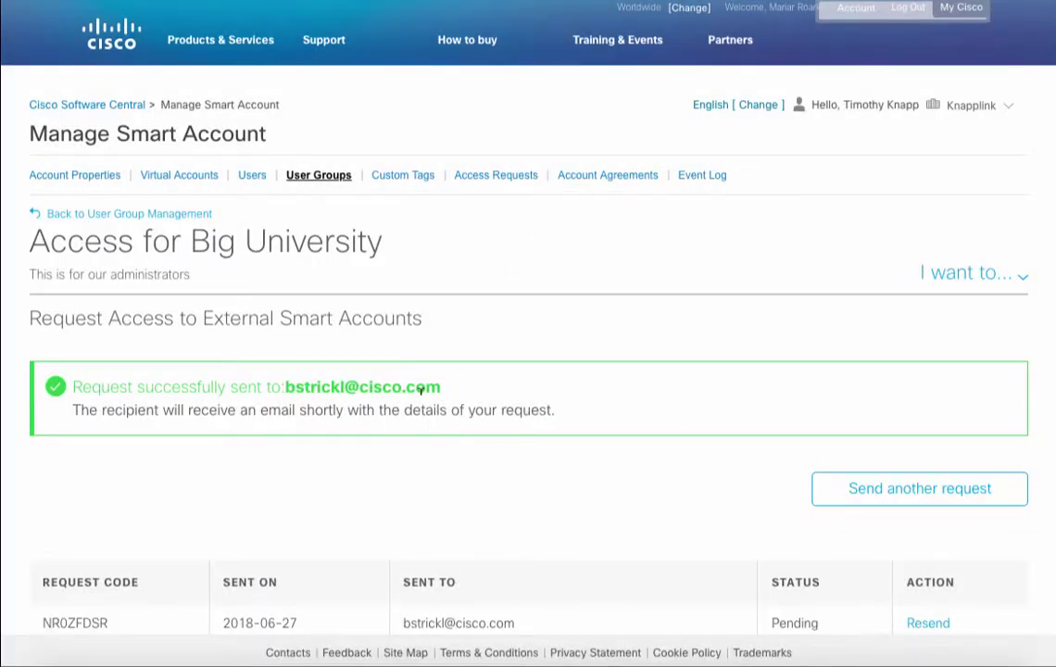
{"action": "scroll", "coordinate": [421, 390], "scroll_direction": "down", "scroll_amount": 2}
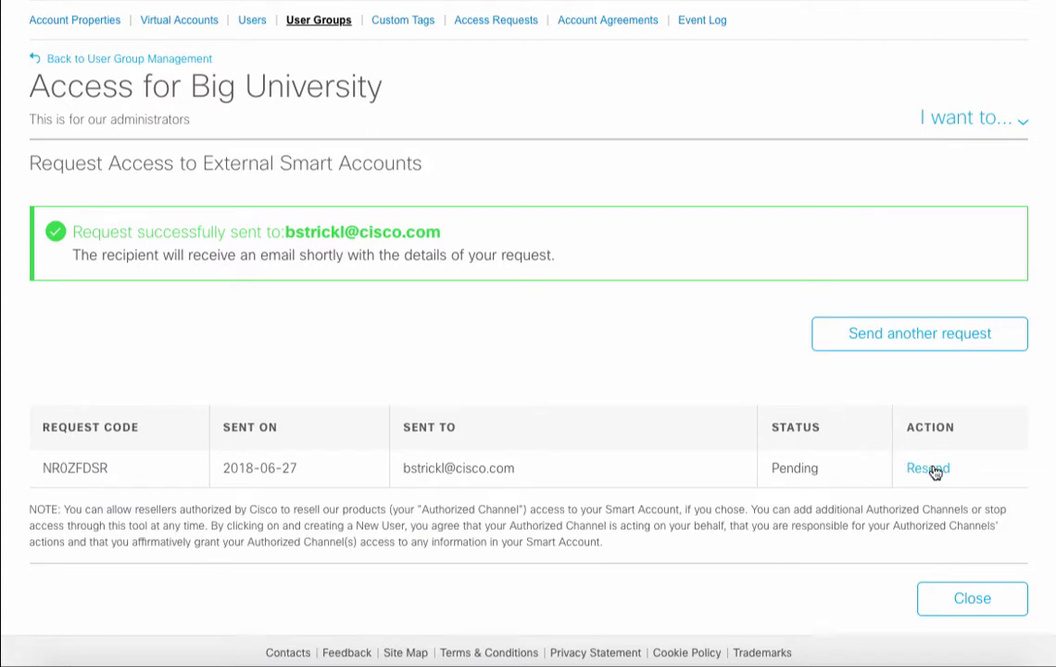
{"action": "double_click", "coordinate": [77, 466]}
{"action": "key", "text": "ctrl+c"}
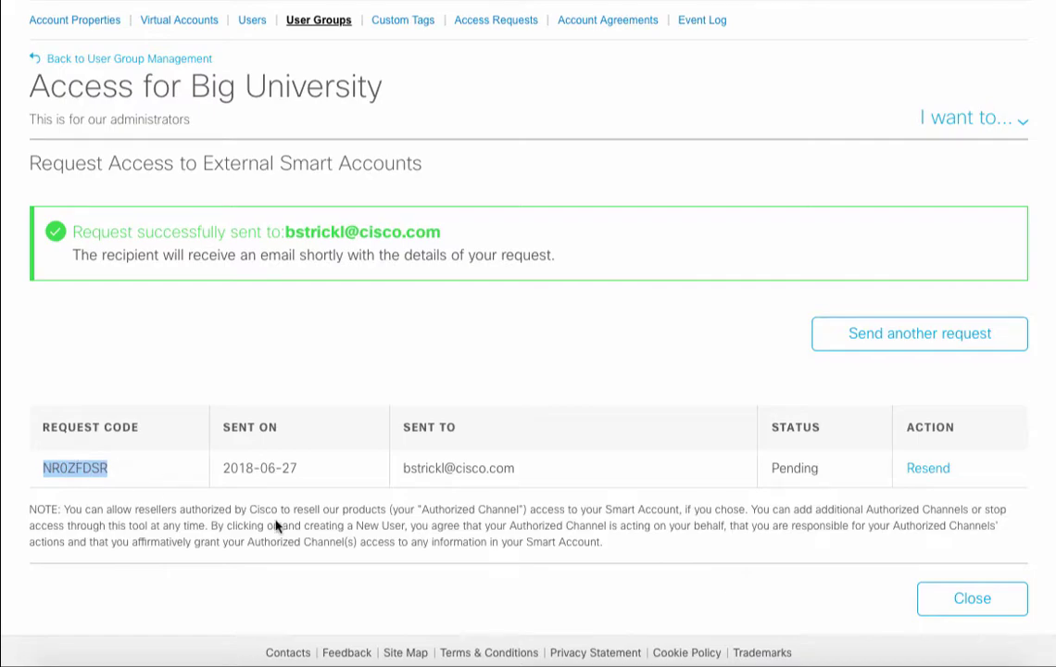
{"action": "left_click", "coordinate": [970, 603]}
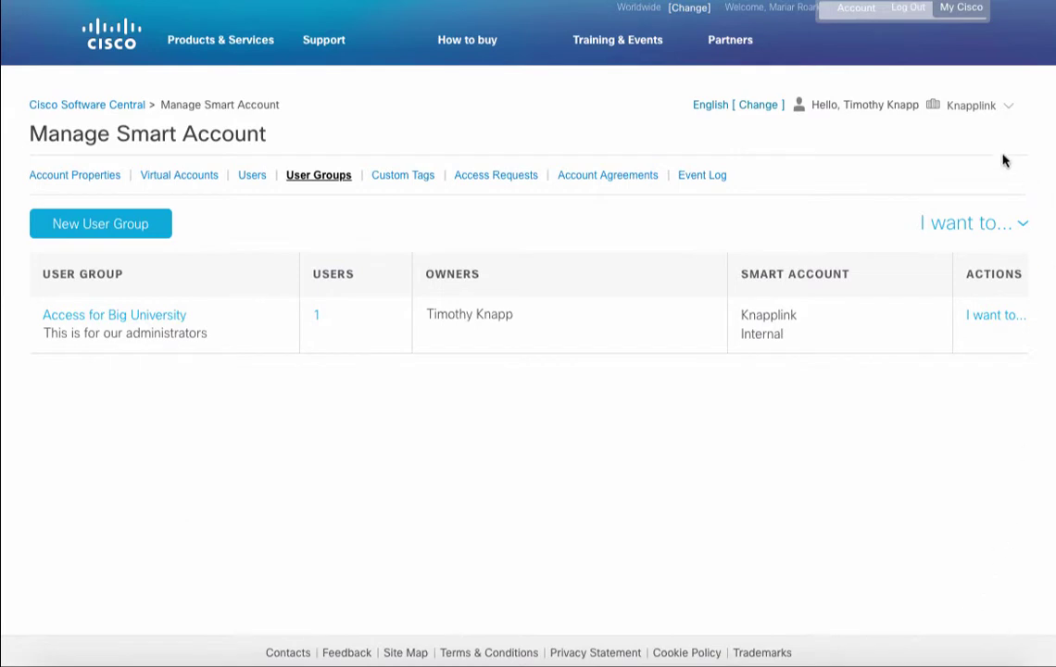
Switch to Big-U University (DEMO) and paste the request code into Assign Access to External User Groups
{"action": "left_click", "coordinate": [986, 106]}
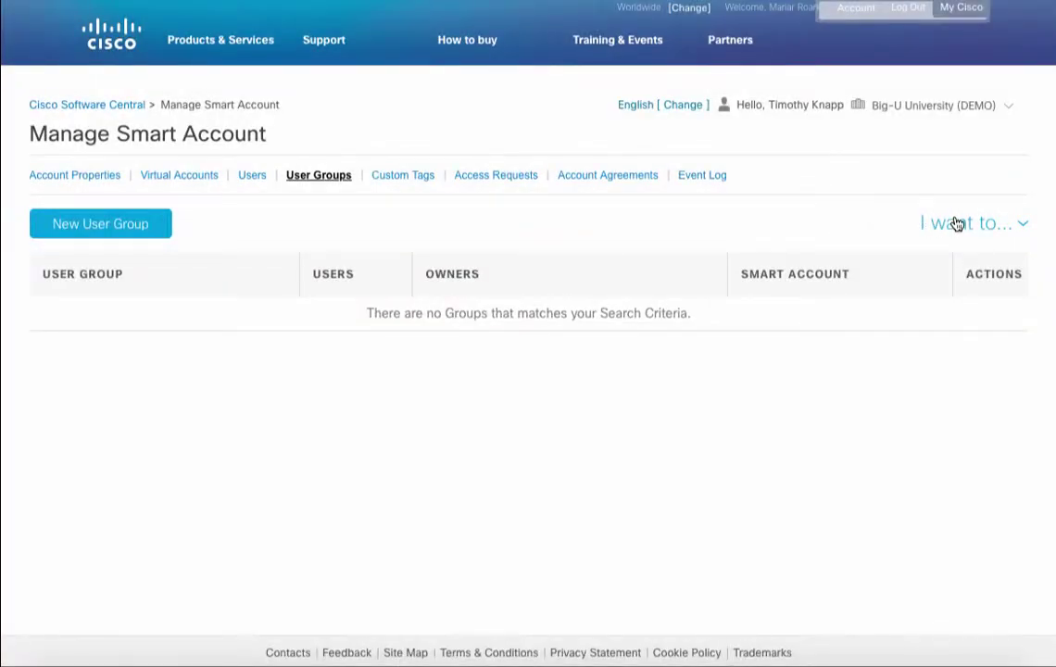
{"action": "left_click", "coordinate": [955, 223]}
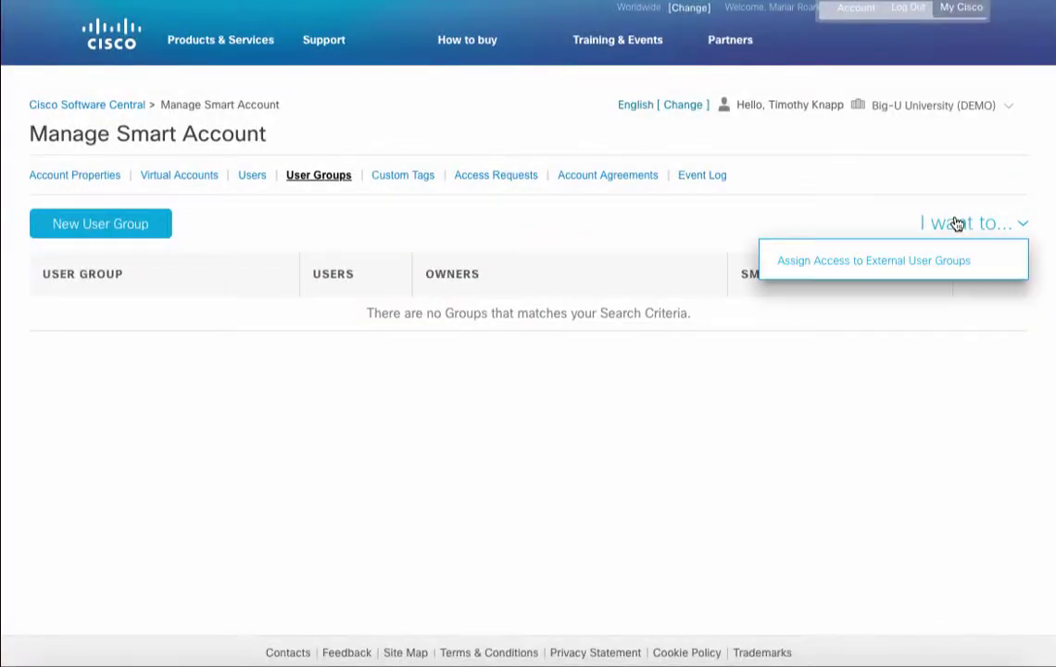
{"action": "left_click", "coordinate": [883, 272]}
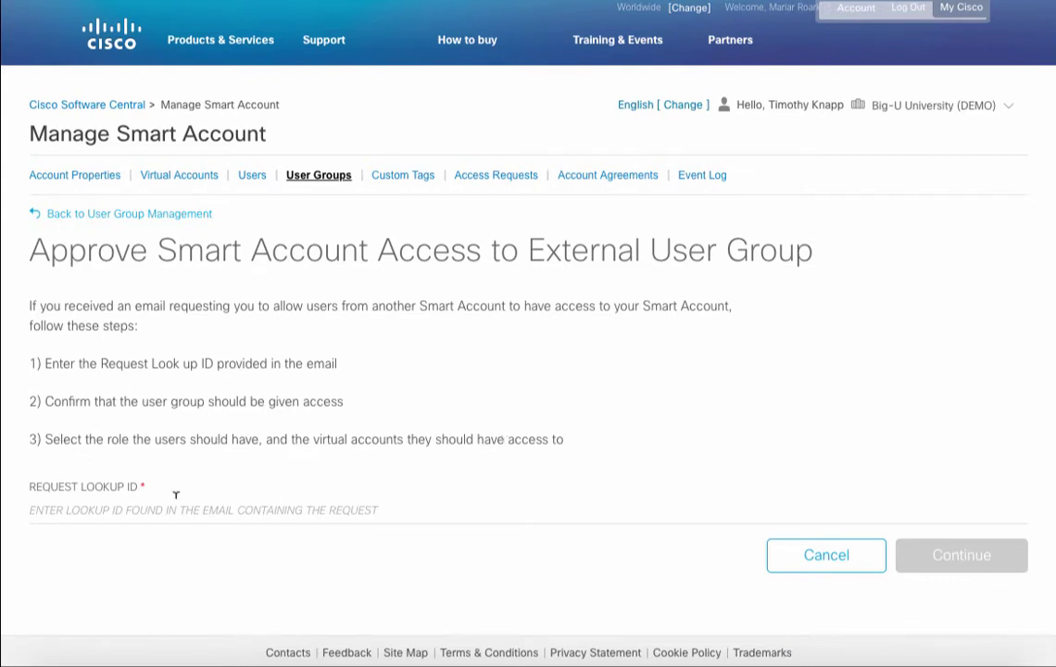
{"action": "left_click", "coordinate": [147, 502]}
{"action": "key", "text": "ctrl+v"}
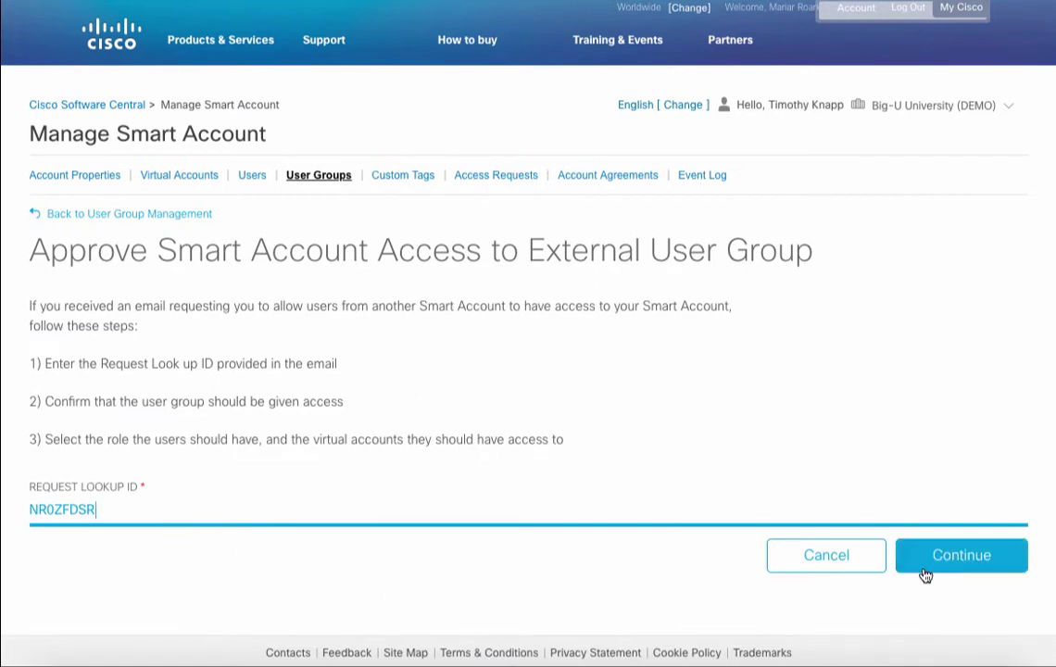
Look up the request by ID and review Knapplink's Access for Big University details
{"action": "left_click", "coordinate": [930, 560]}
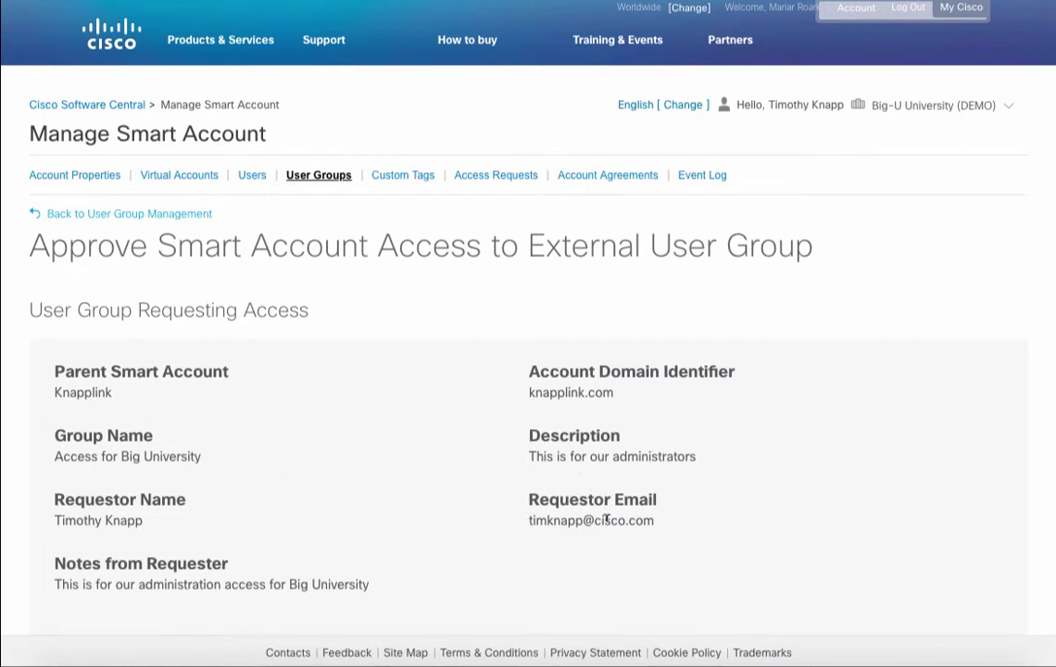
{"action": "scroll", "coordinate": [568, 520], "scroll_direction": "down", "scroll_amount": 3}
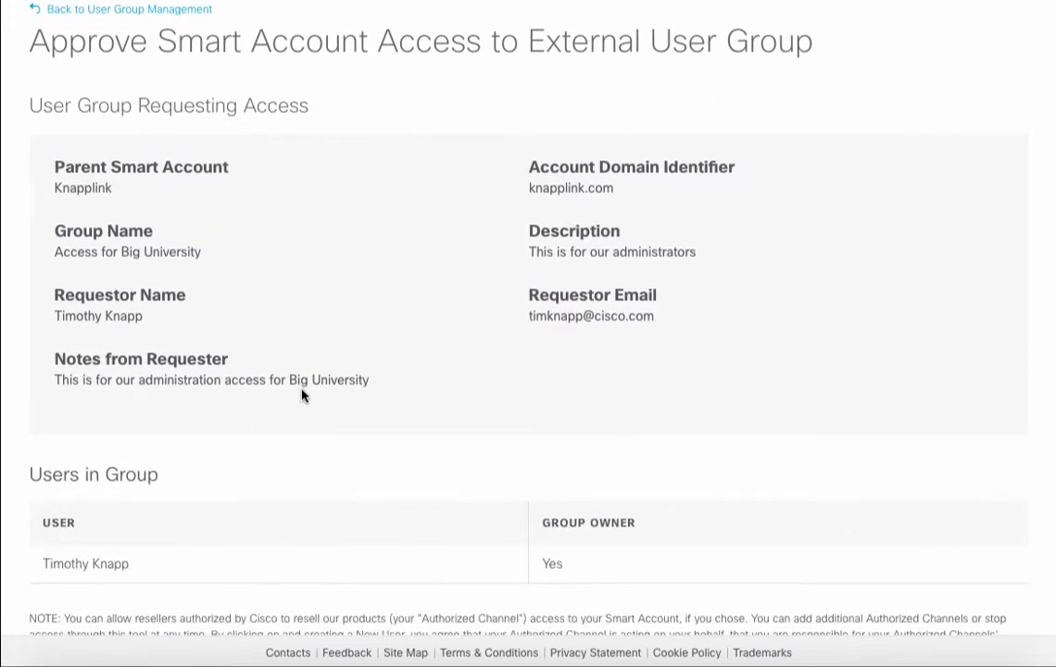
{"action": "scroll", "coordinate": [302, 396], "scroll_direction": "down", "scroll_amount": 2}
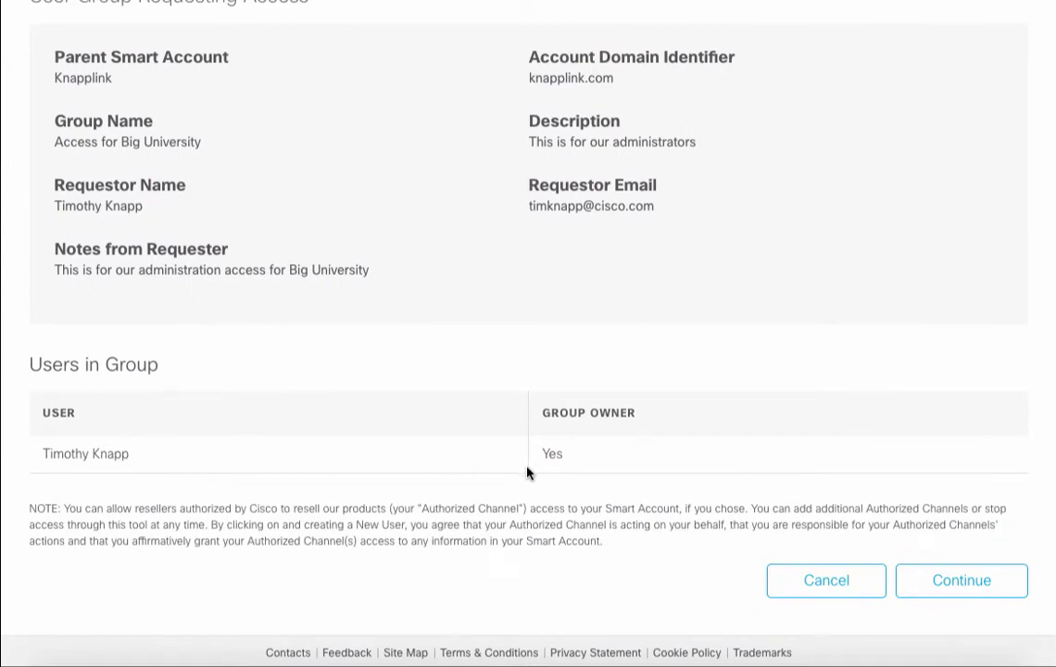
Assign Virtual Account Admin to Physics and Chemistry, removing Math from the admin accounts
{"action": "left_click", "coordinate": [944, 591]}
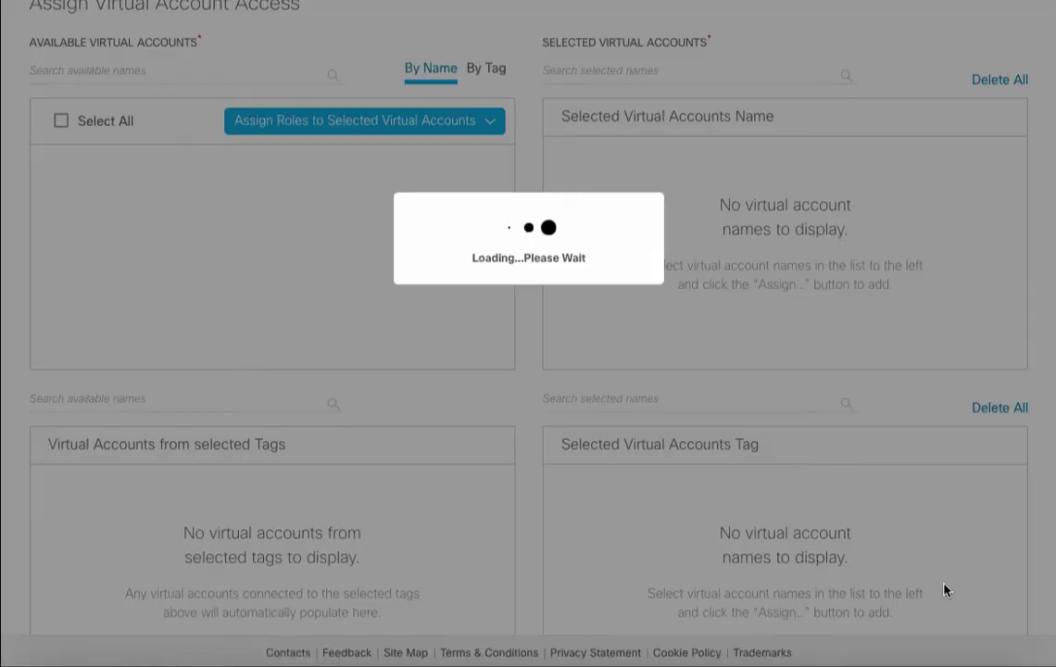
{"action": "scroll", "coordinate": [714, 459], "scroll_direction": "up", "scroll_amount": 5}
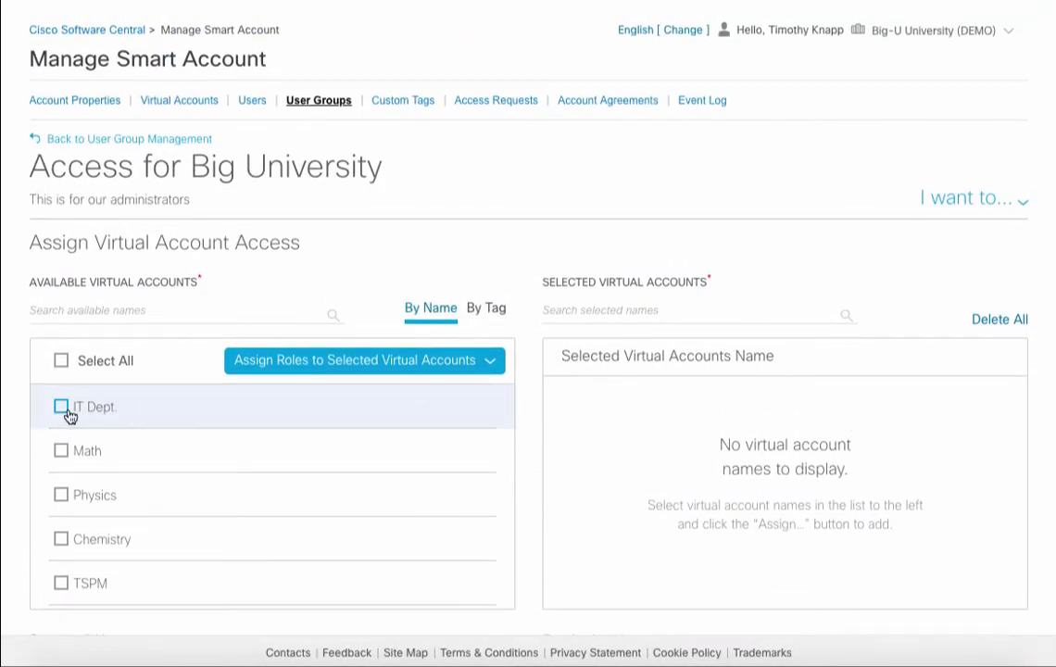
{"action": "scroll", "coordinate": [64, 412], "scroll_direction": "down", "scroll_amount": 1}
{"action": "left_click", "coordinate": [62, 441]}
{"action": "left_click", "coordinate": [57, 484]}
{"action": "left_click", "coordinate": [61, 530]}
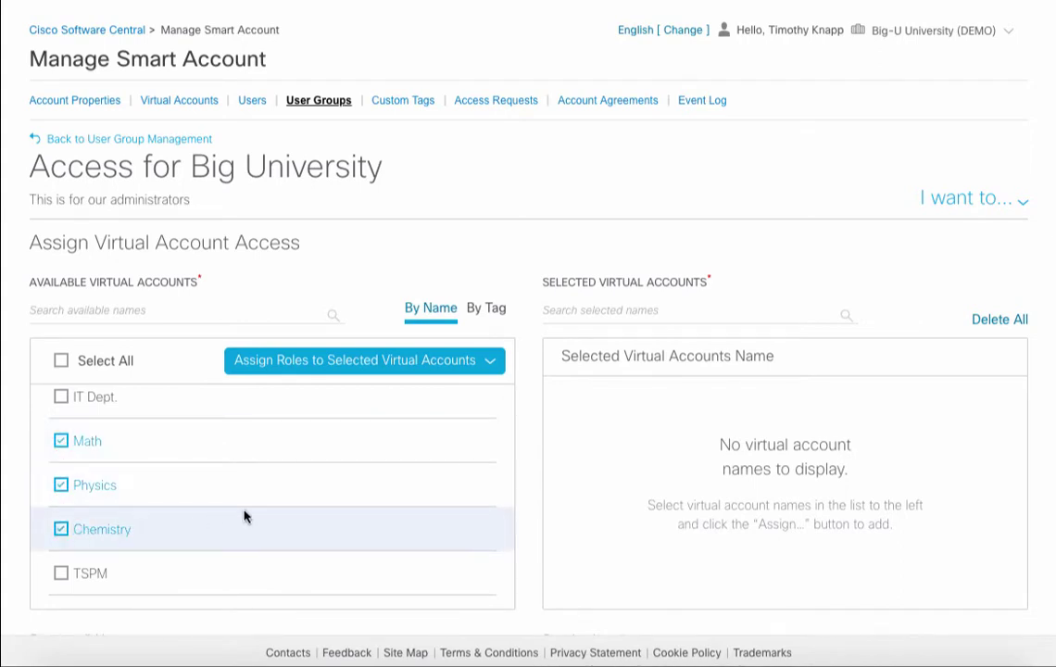
{"action": "left_click", "coordinate": [396, 370]}
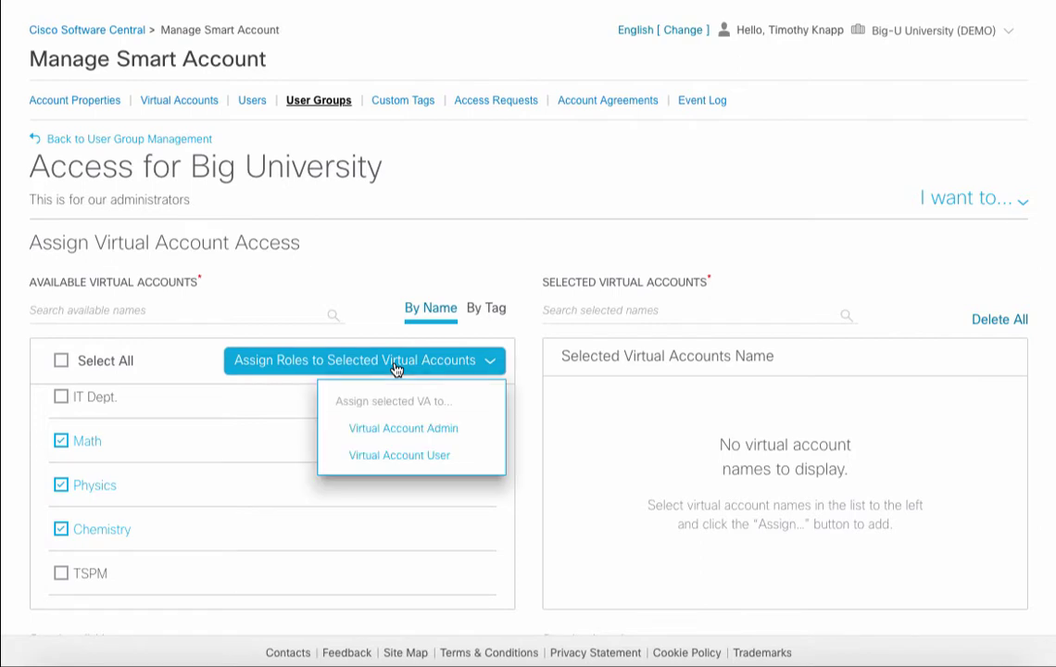
{"action": "left_click", "coordinate": [391, 429]}
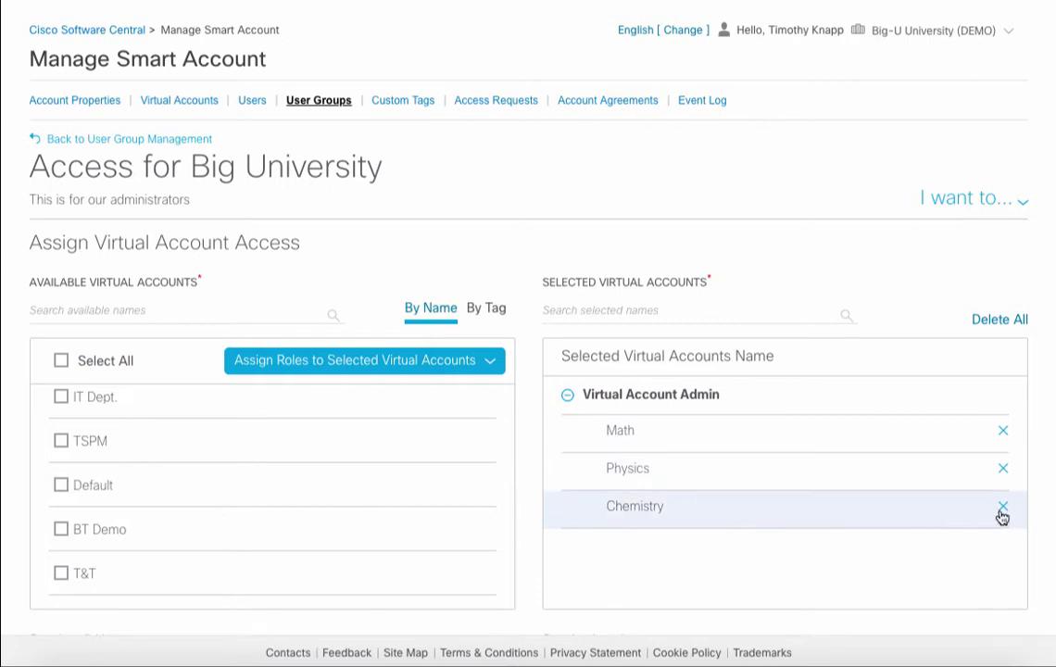
{"action": "left_click", "coordinate": [1003, 431]}
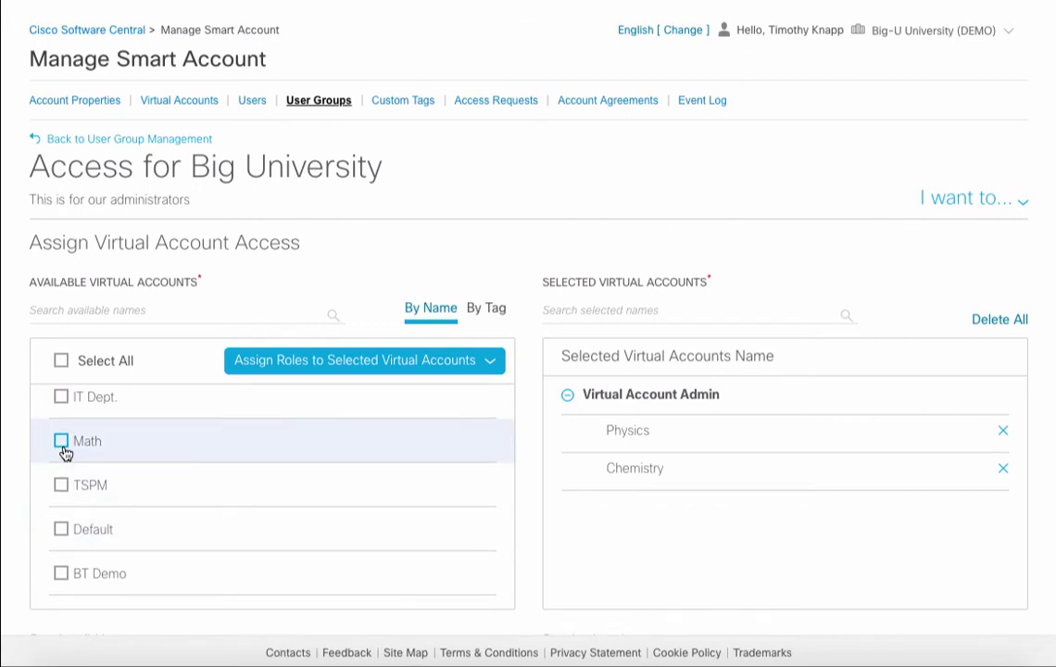
Make IT Dept. a Virtual Account Admin too and approve the request
{"action": "left_click", "coordinate": [62, 397]}
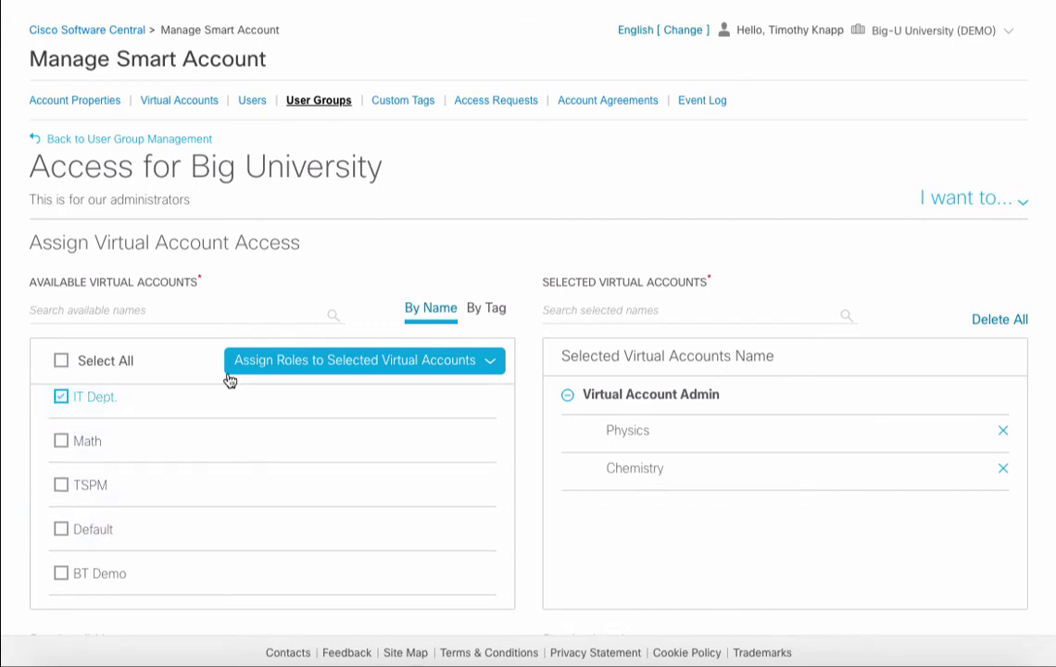
{"action": "left_click", "coordinate": [260, 367]}
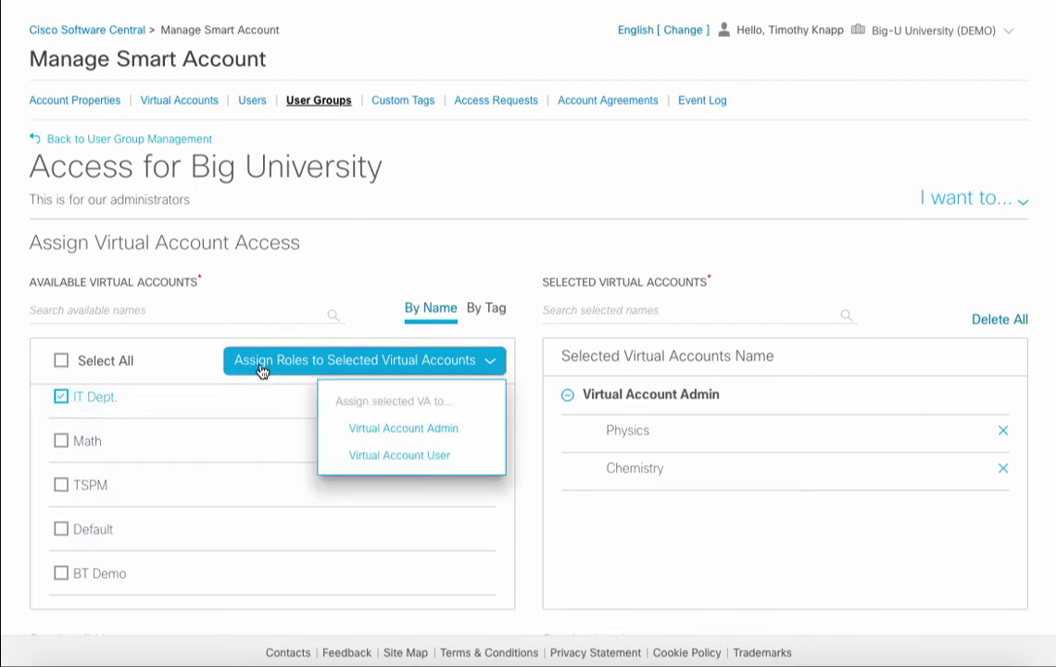
{"action": "left_click", "coordinate": [379, 428]}
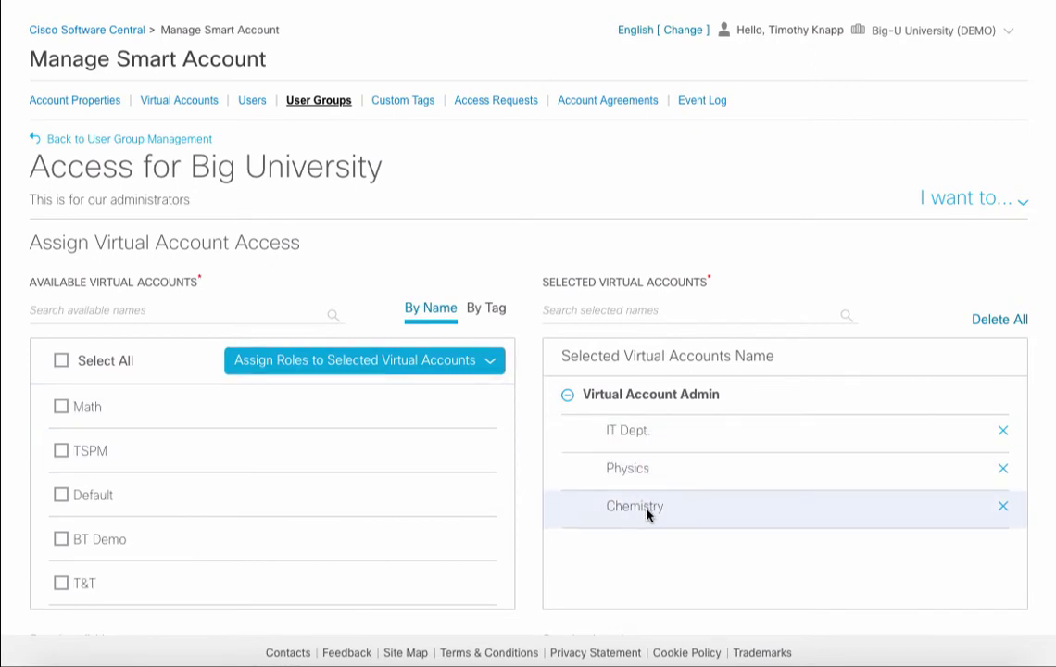
{"action": "scroll", "coordinate": [649, 514], "scroll_direction": "down", "scroll_amount": 5}
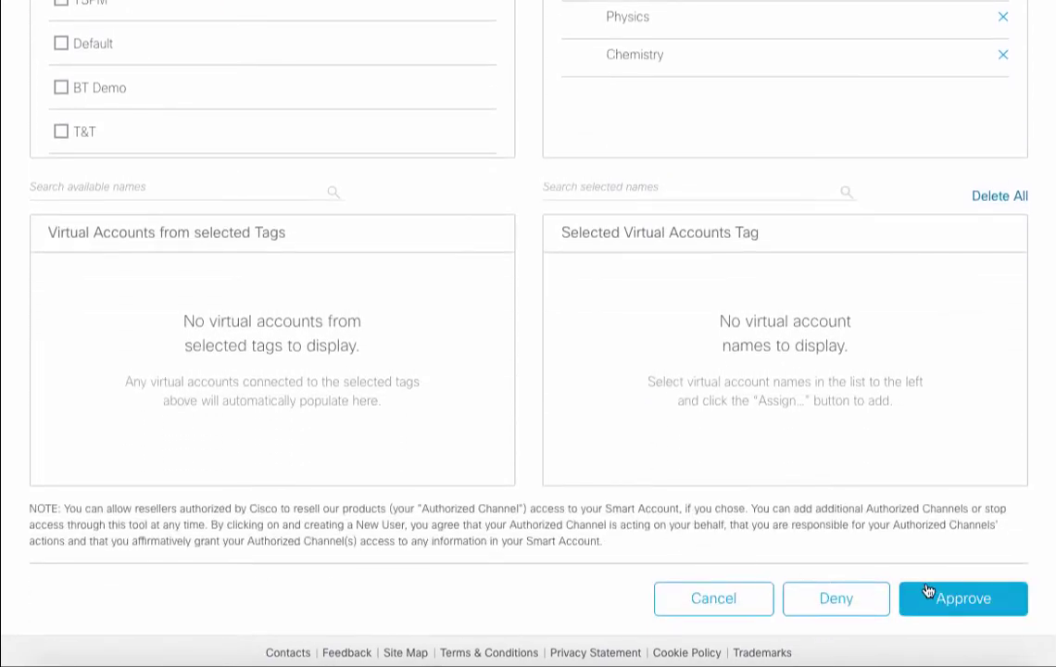
{"action": "left_click", "coordinate": [942, 600]}
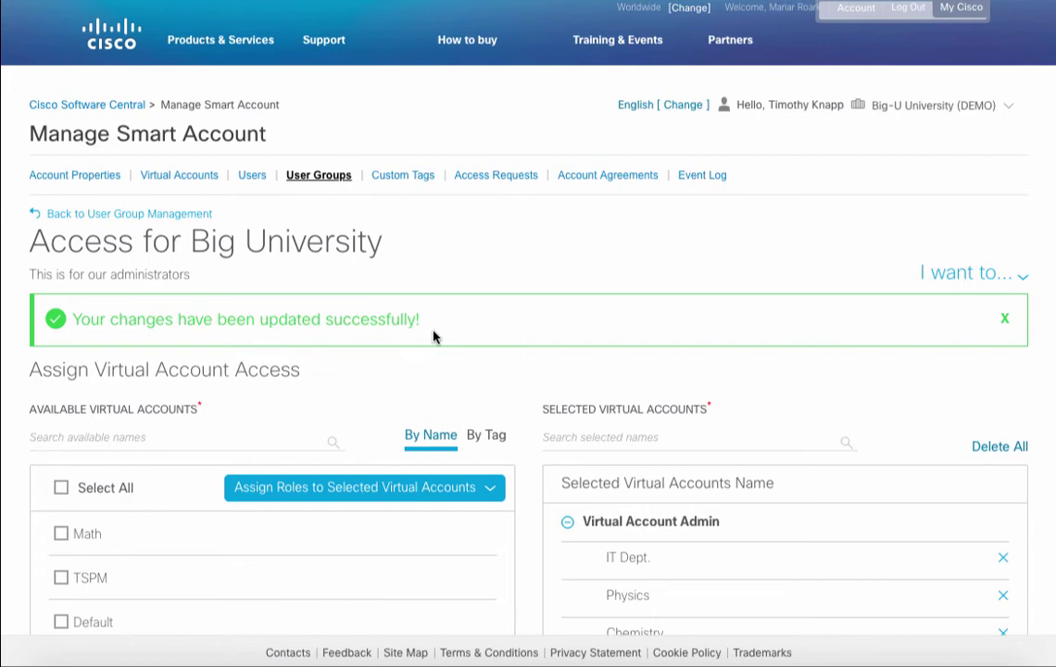
Open Manage Virtual Accounts Access for the Access for Big University group
{"action": "left_click", "coordinate": [174, 215]}
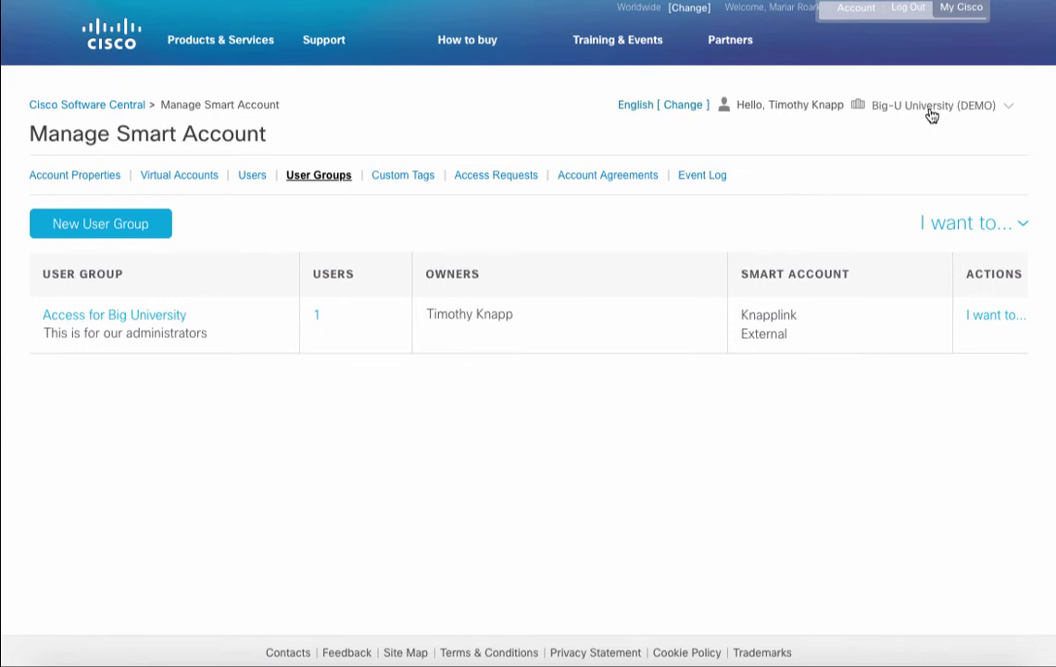
{"action": "left_click", "coordinate": [985, 319]}
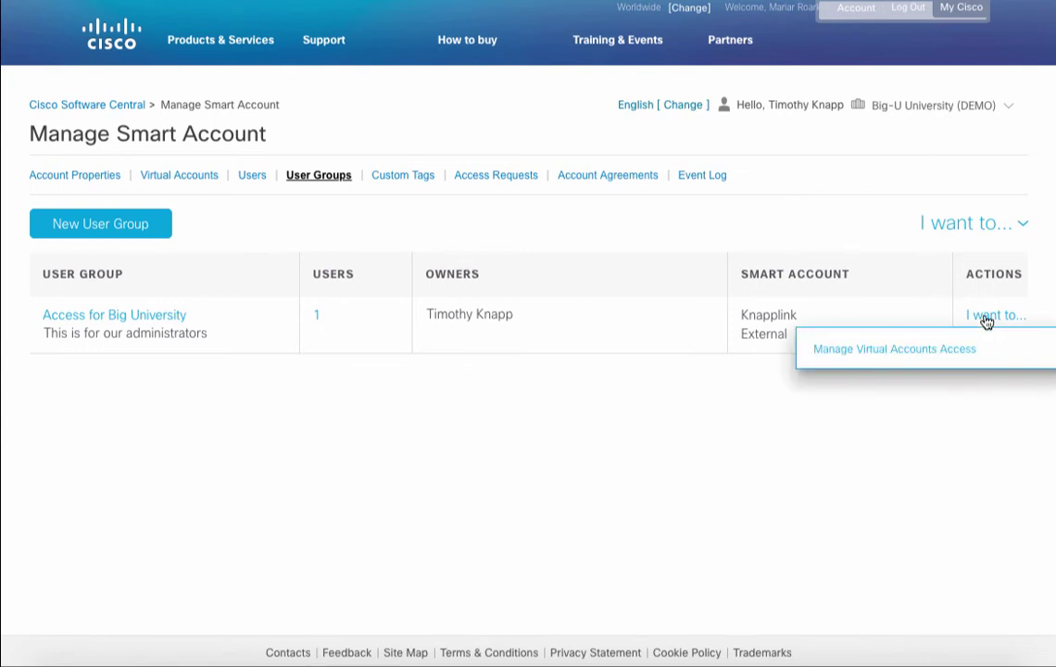
{"action": "left_click", "coordinate": [938, 352]}
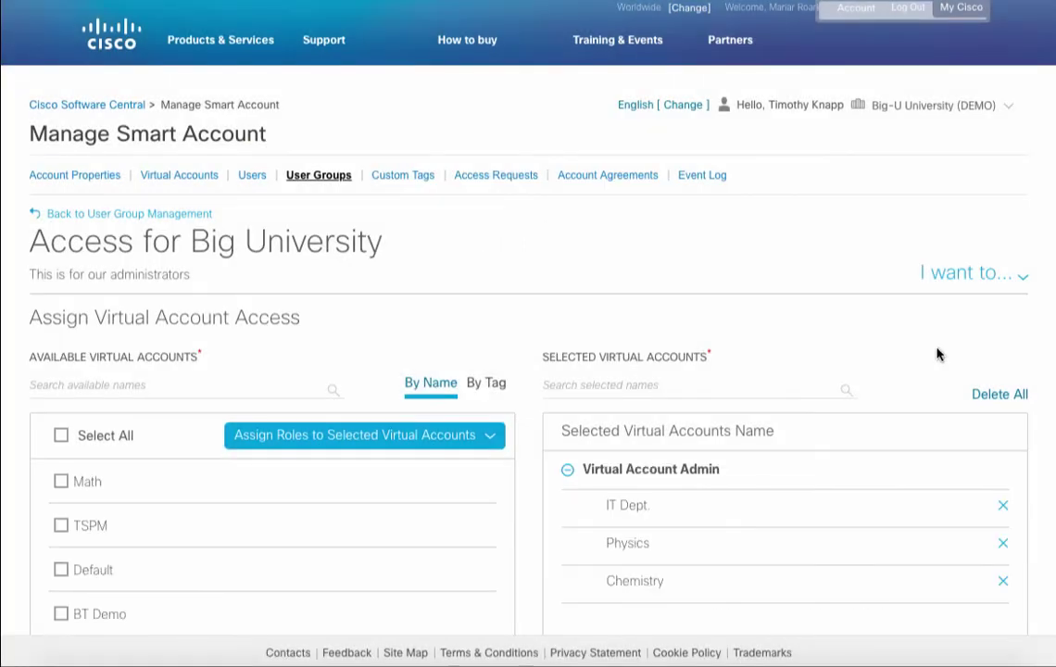
{"action": "scroll", "coordinate": [937, 352], "scroll_direction": "down", "scroll_amount": 3}
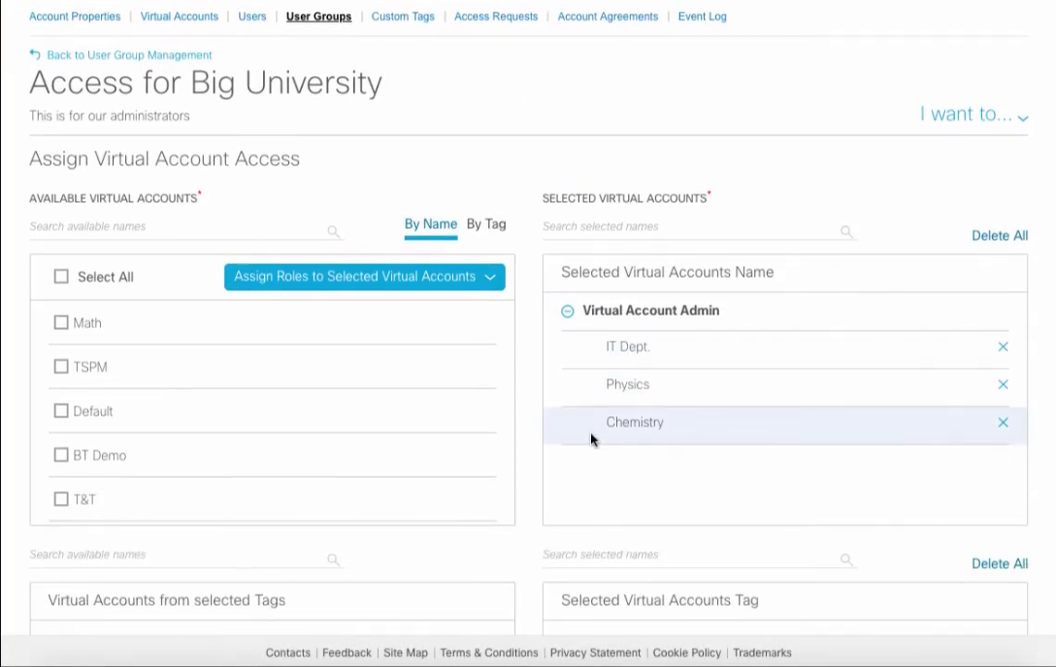
{"action": "scroll", "coordinate": [396, 454], "scroll_direction": "up", "scroll_amount": 2}
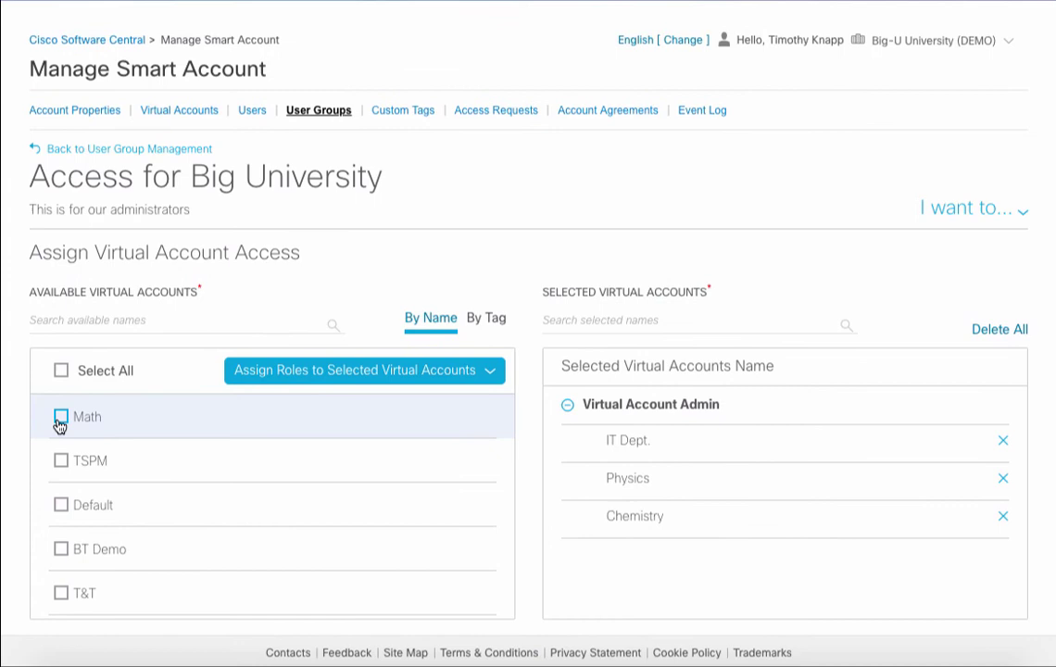
Give Math the Virtual Account User role and apply the change
{"action": "left_click", "coordinate": [59, 423]}
{"action": "left_click", "coordinate": [271, 374]}
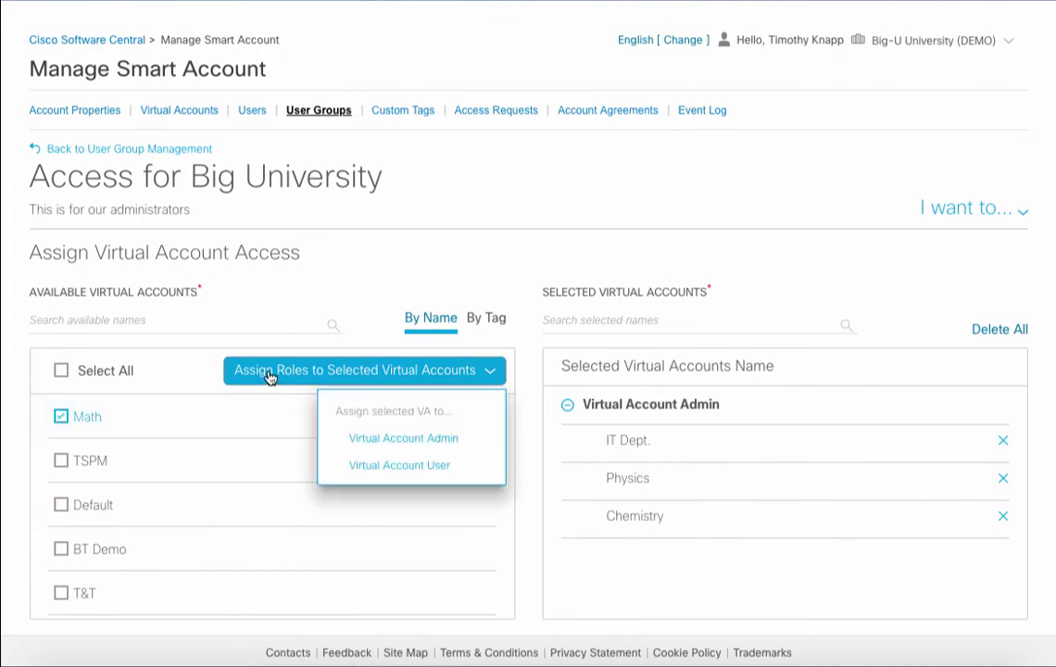
{"action": "left_click", "coordinate": [403, 464]}
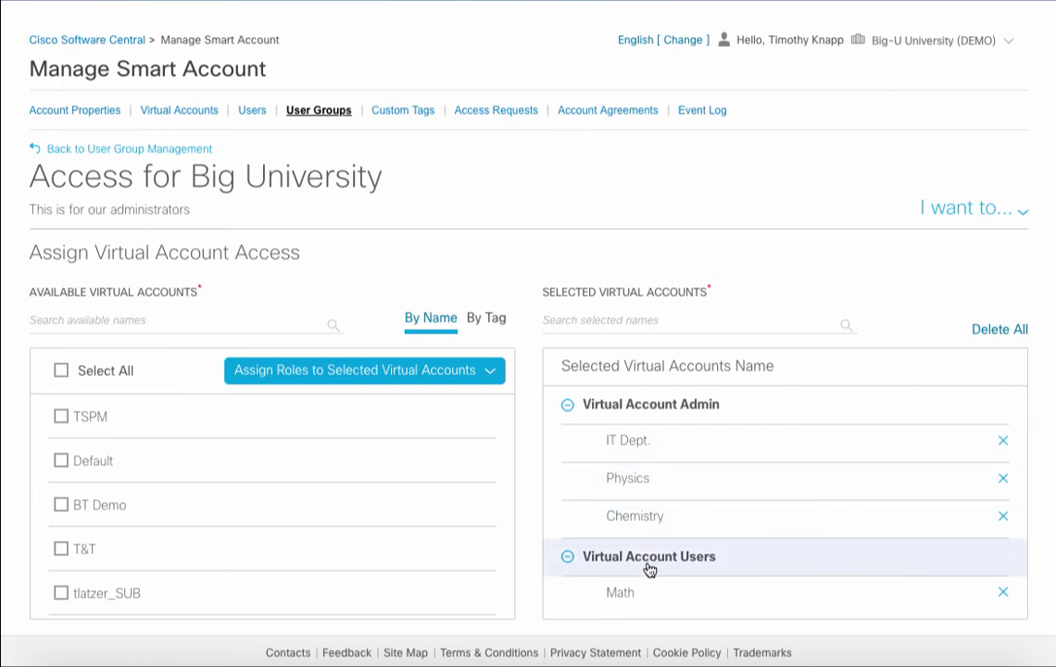
{"action": "scroll", "coordinate": [1051, 524], "scroll_direction": "down", "scroll_amount": 2}
{"action": "scroll", "coordinate": [1049, 525], "scroll_direction": "down", "scroll_amount": 3}
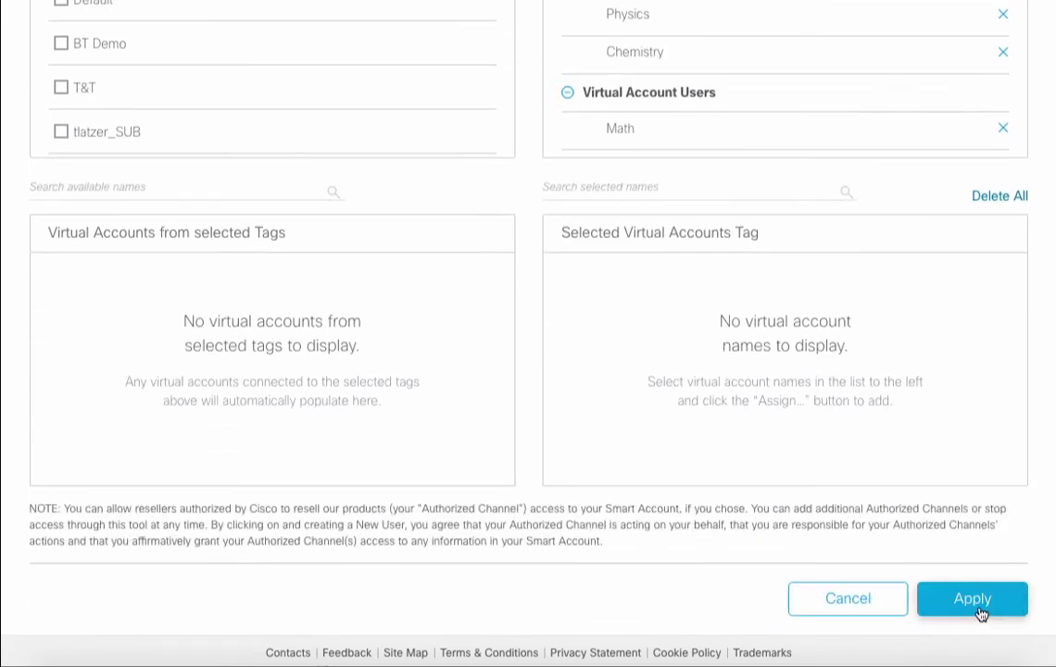
{"action": "left_click", "coordinate": [974, 607]}
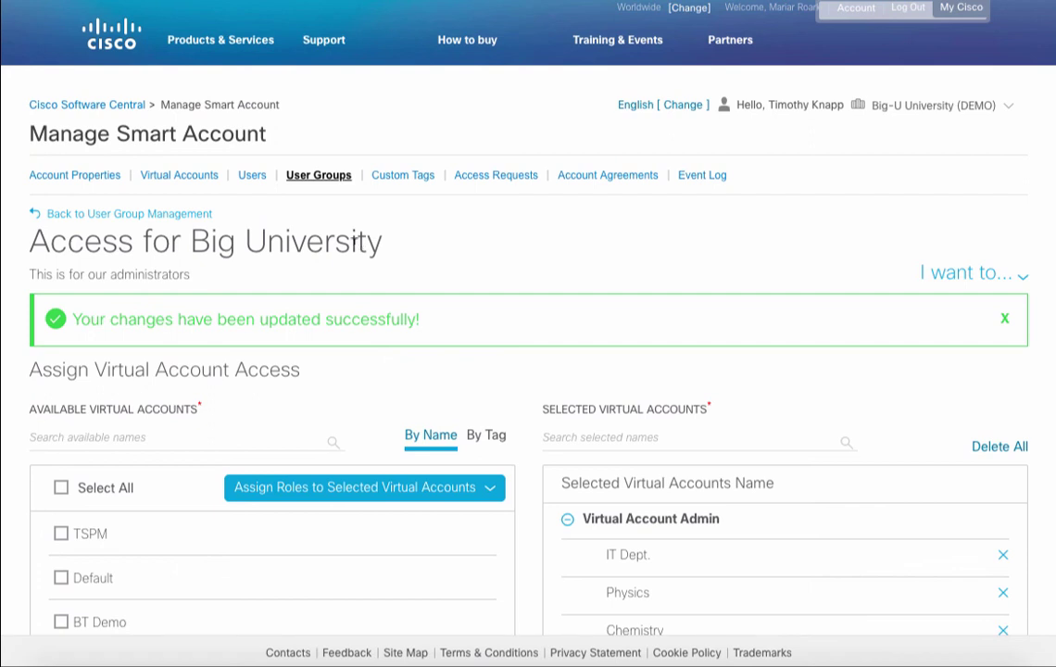
Go back through User Group Management to the Cisco Software Central home page
{"action": "left_click", "coordinate": [168, 214]}
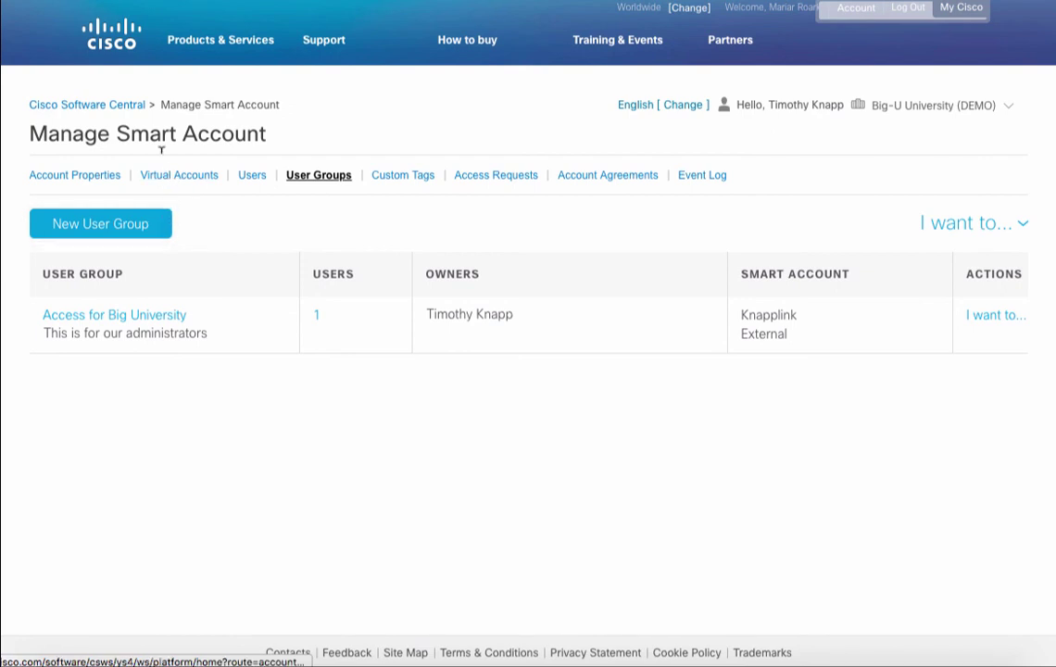
{"action": "left_click", "coordinate": [107, 107]}
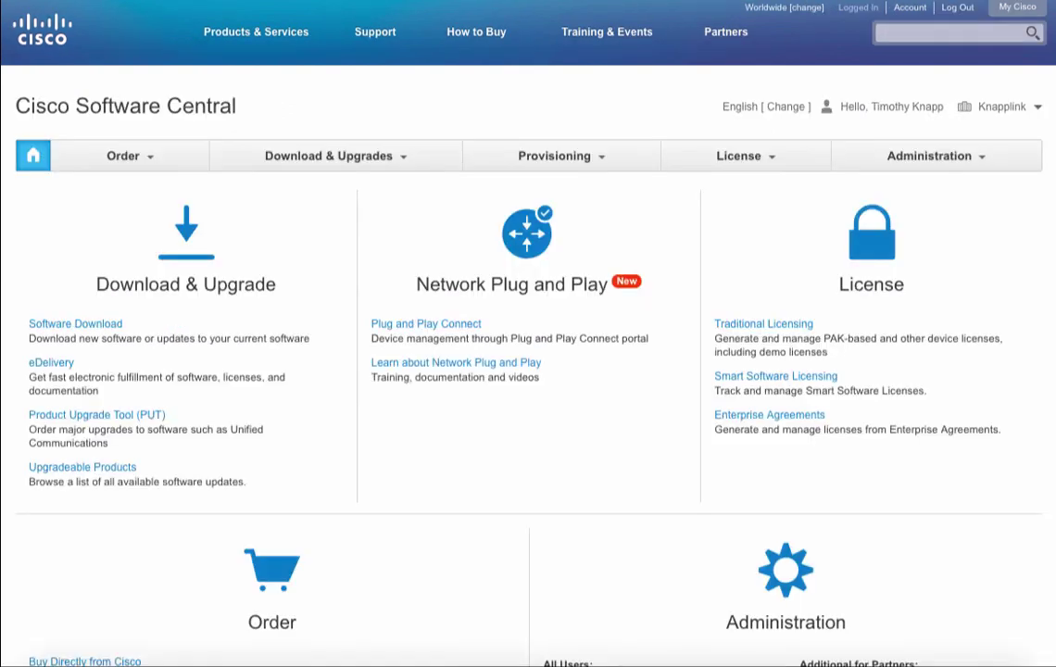